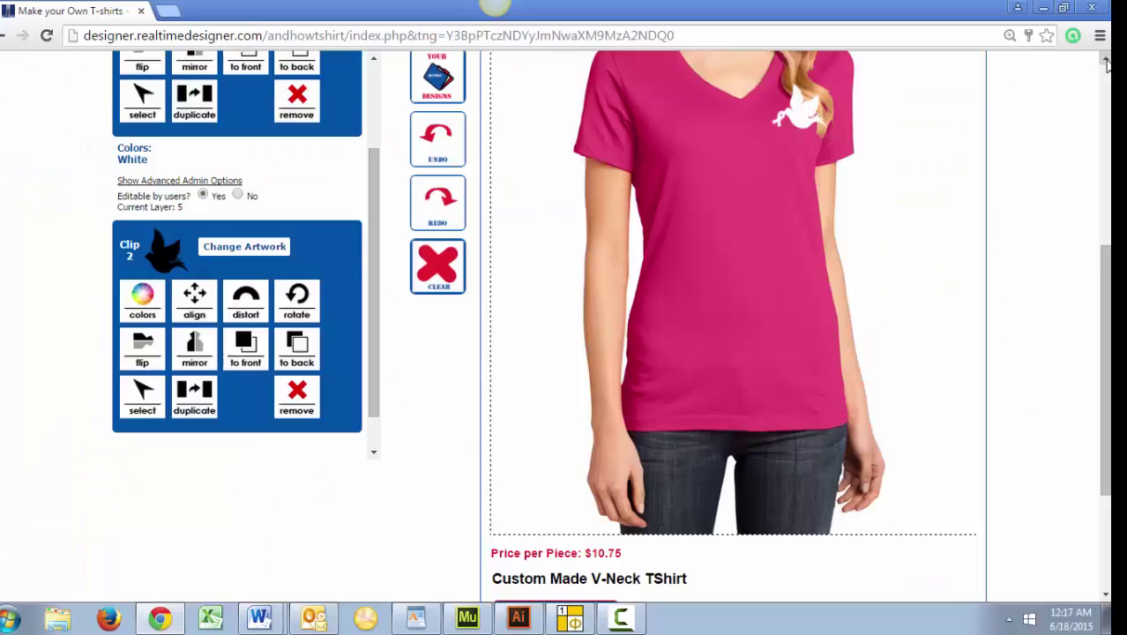
Step: Switch the pink V-neck preview to its back side
scroll(1106, 62, up, 5)
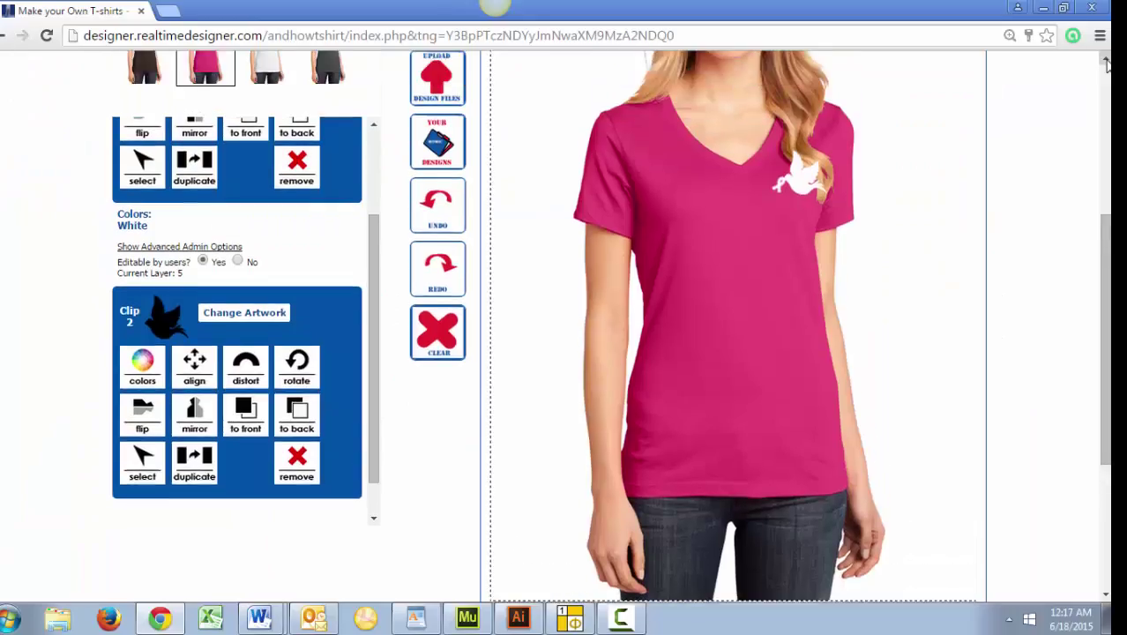
scroll(1106, 62, up, 4)
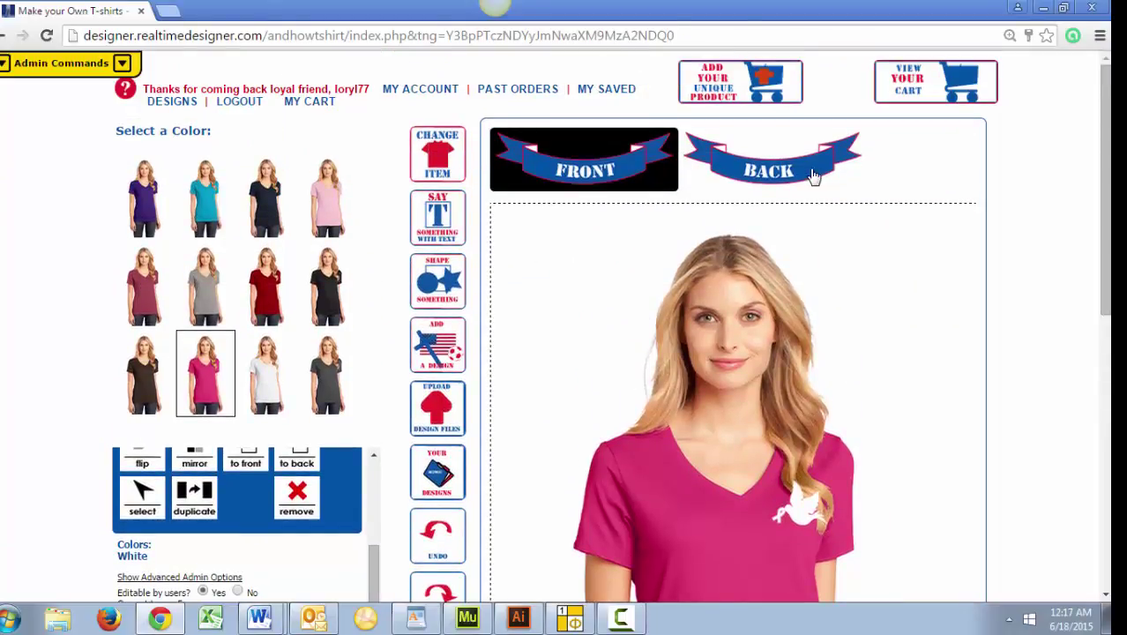
click(814, 175)
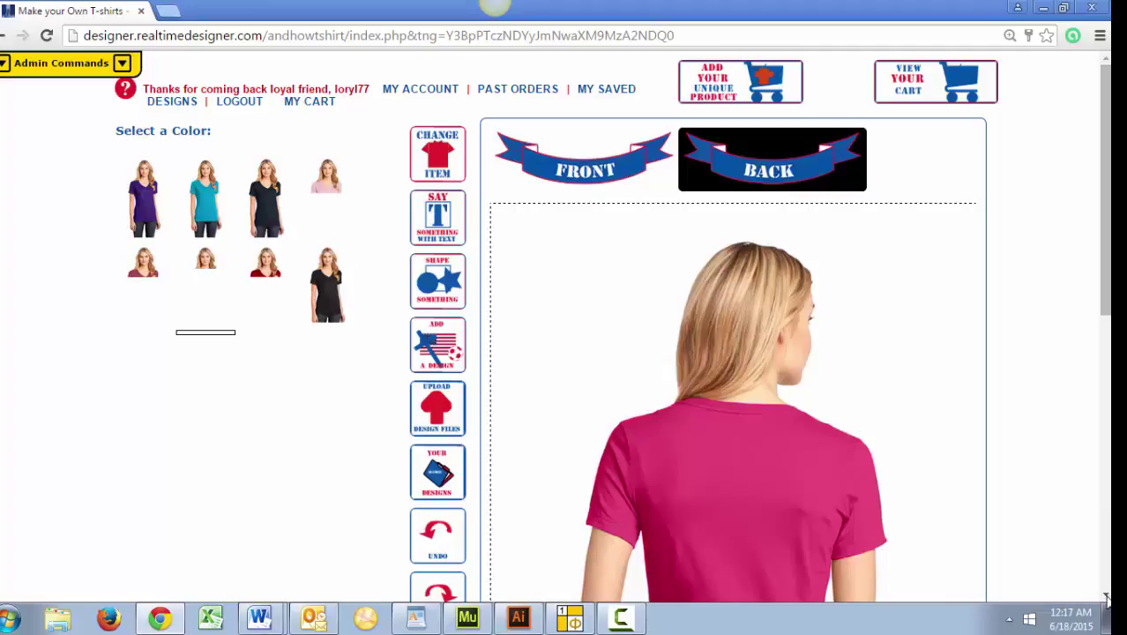
click(1106, 597)
click(1106, 597)
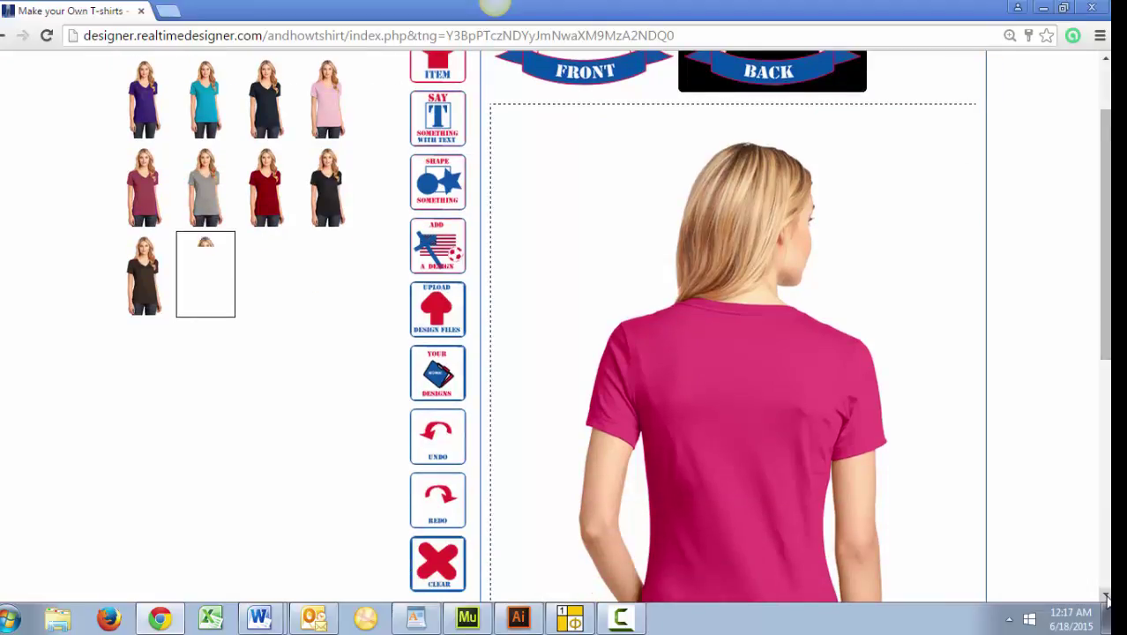
Step: Add awareness-ribbon-fudnrasier.eps from the uploaded Custom Artwork onto the shirt back
click(446, 280)
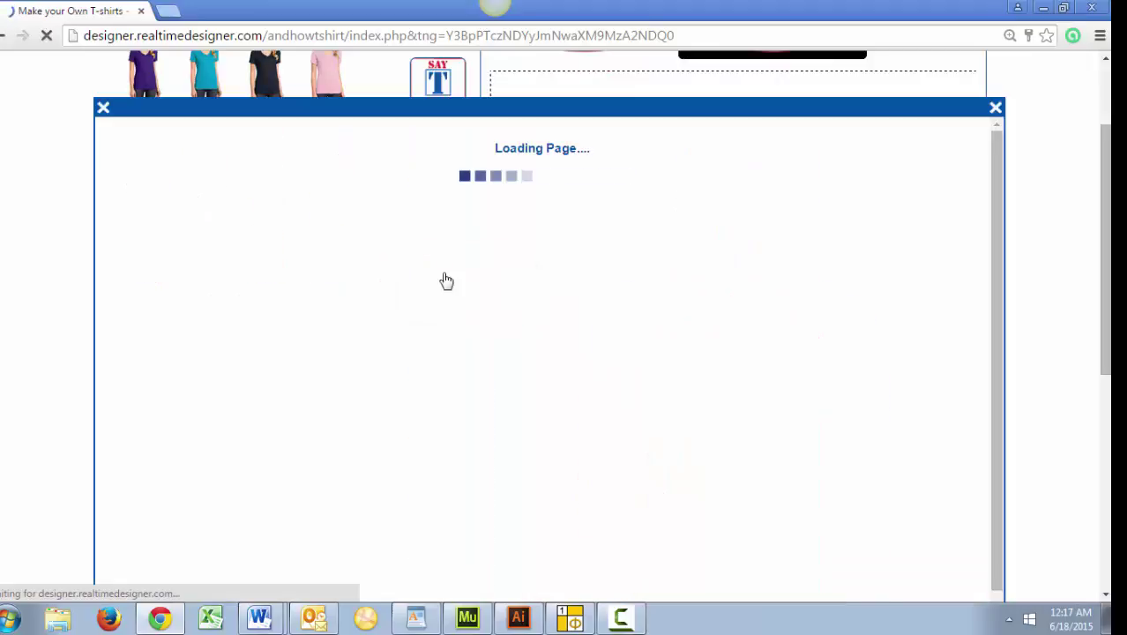
scroll(446, 281, down, 1)
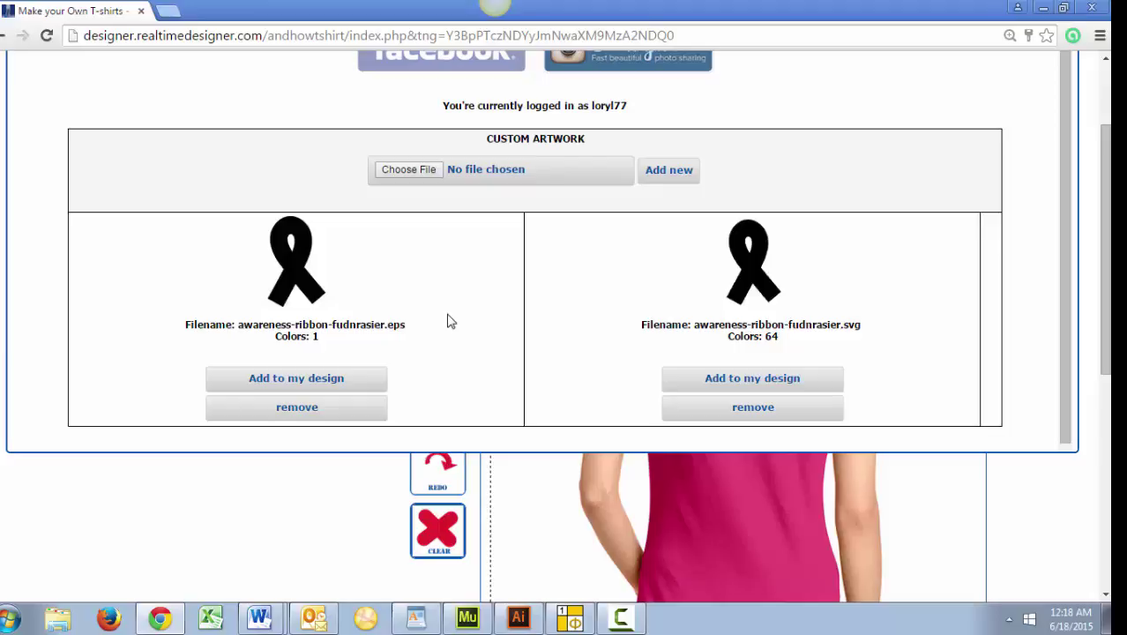
click(351, 386)
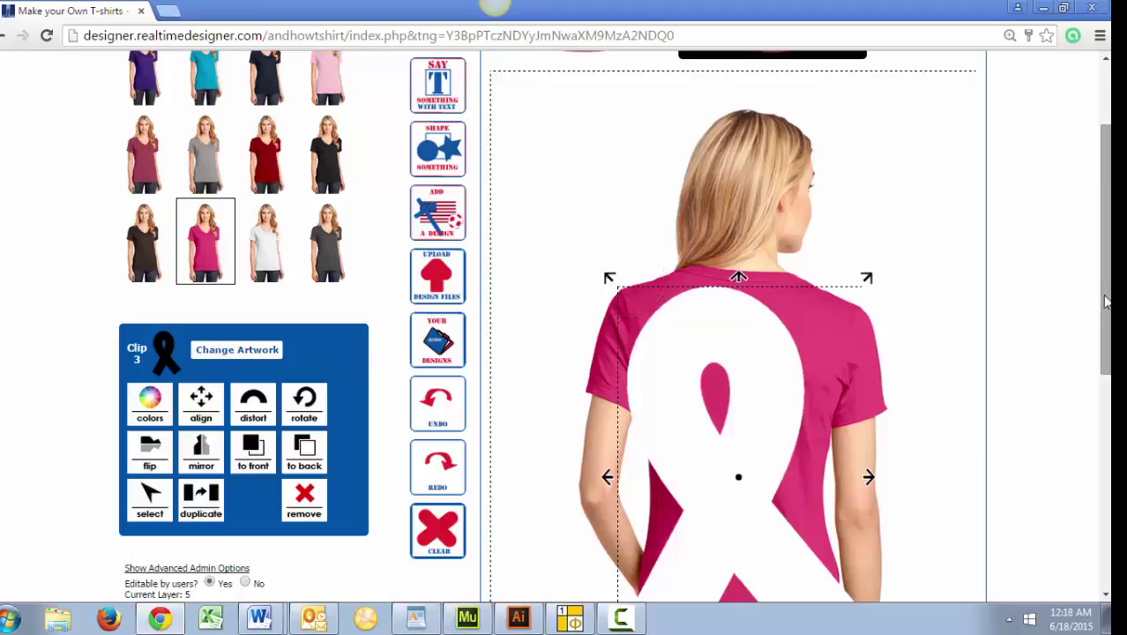
Step: Resize the white ribbon into a small emblem on the upper back
drag(1109, 304, 1109, 369)
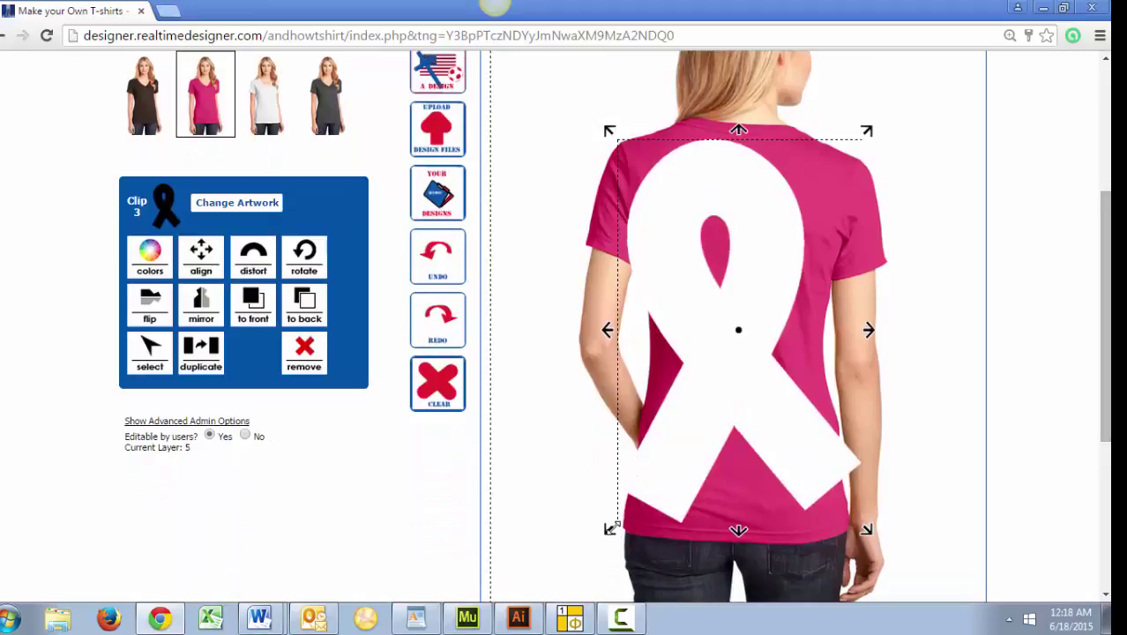
drag(639, 487, 827, 155)
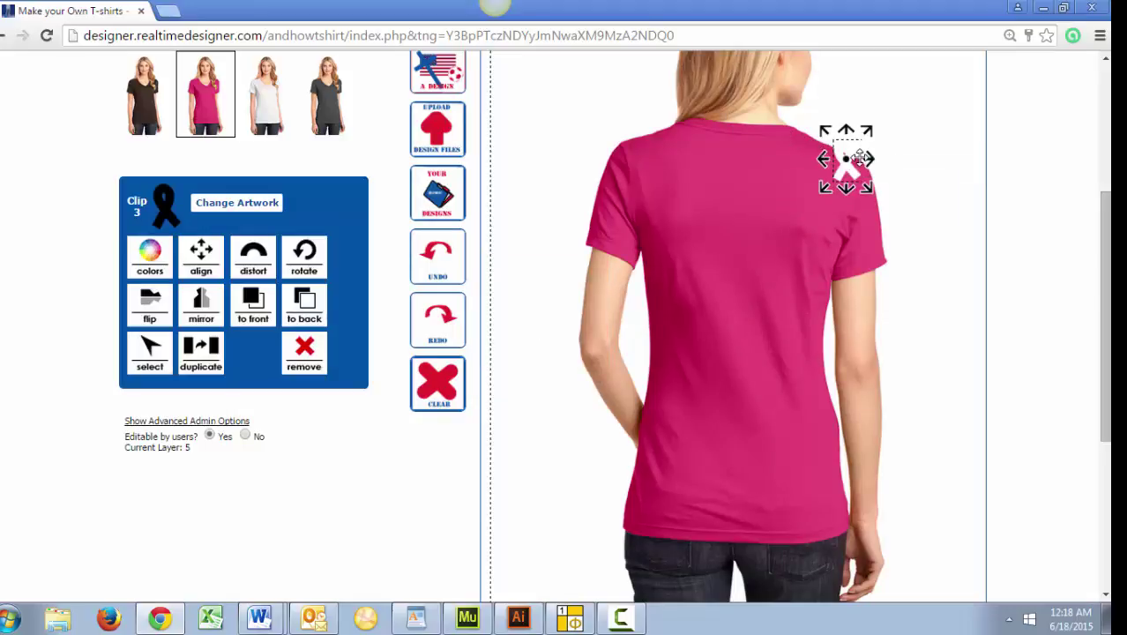
Step: Align the ribbon bottom and centre above the hem, then shrink it slightly
click(201, 256)
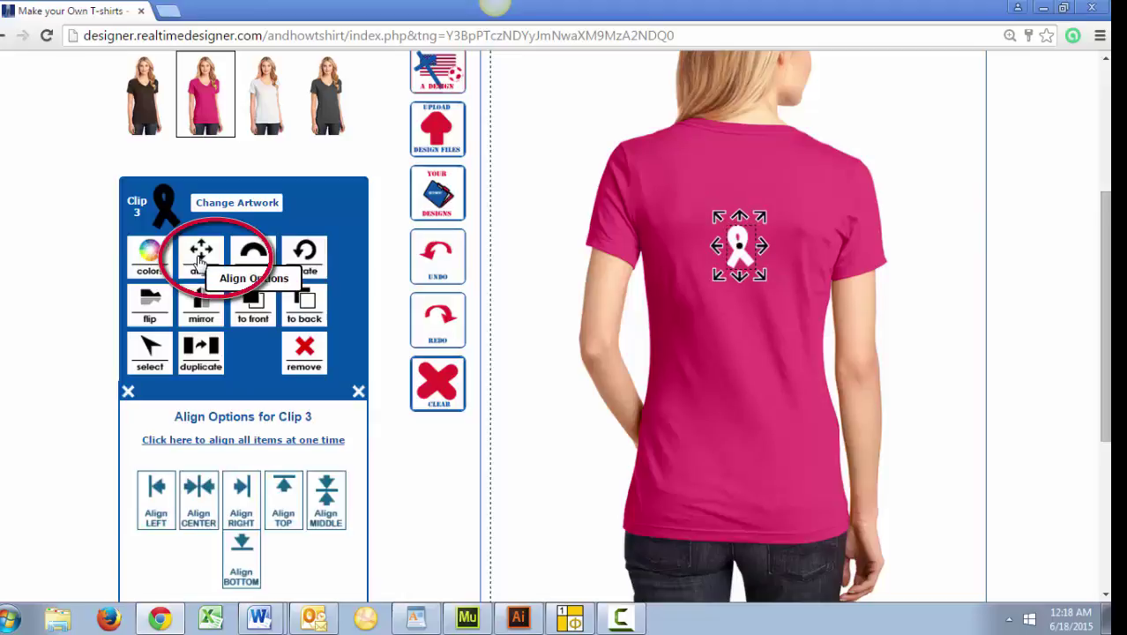
click(243, 557)
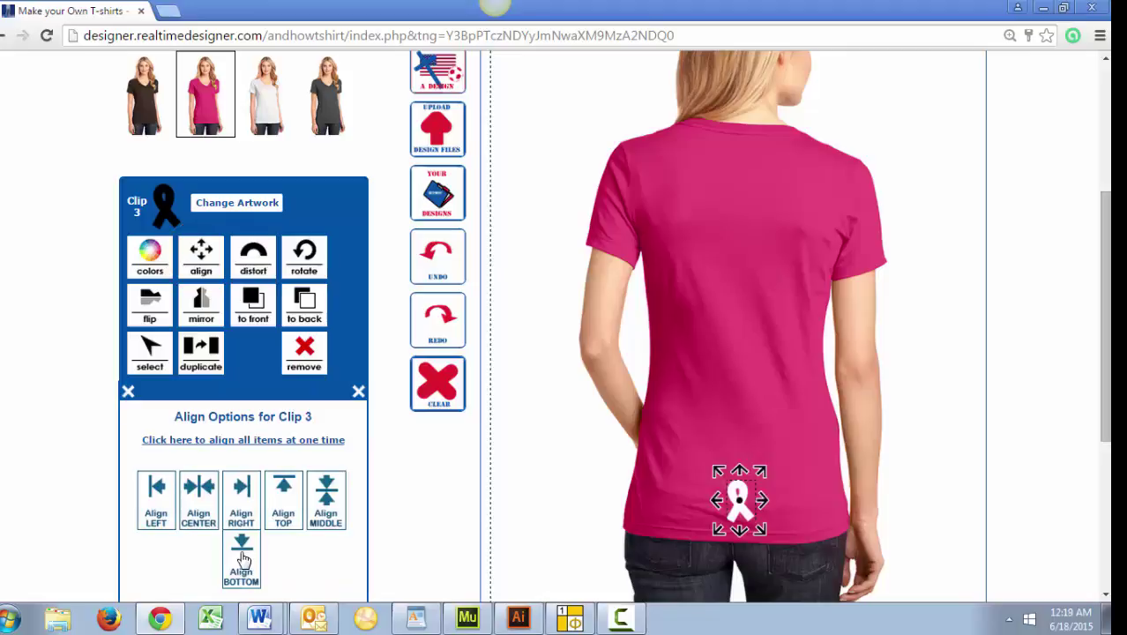
click(200, 505)
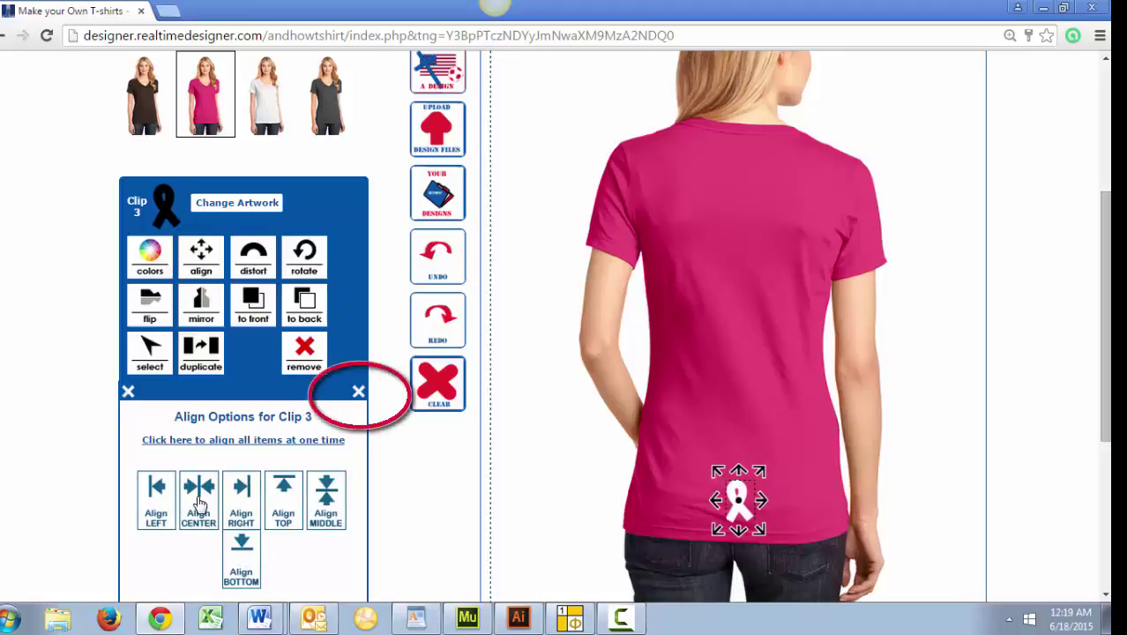
click(359, 392)
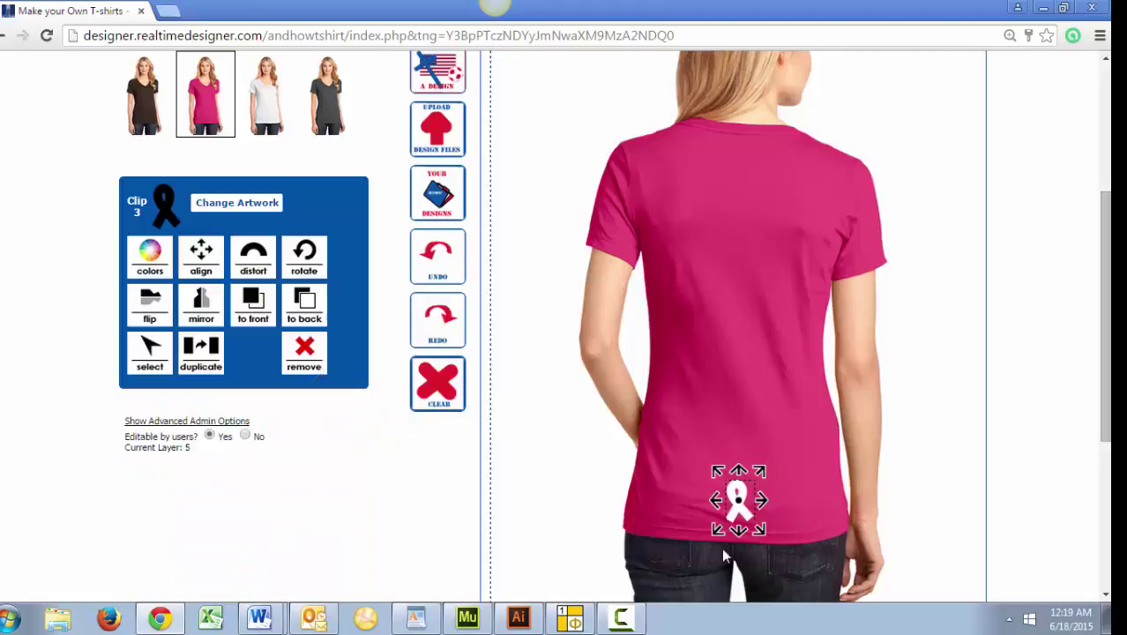
drag(715, 529, 731, 490)
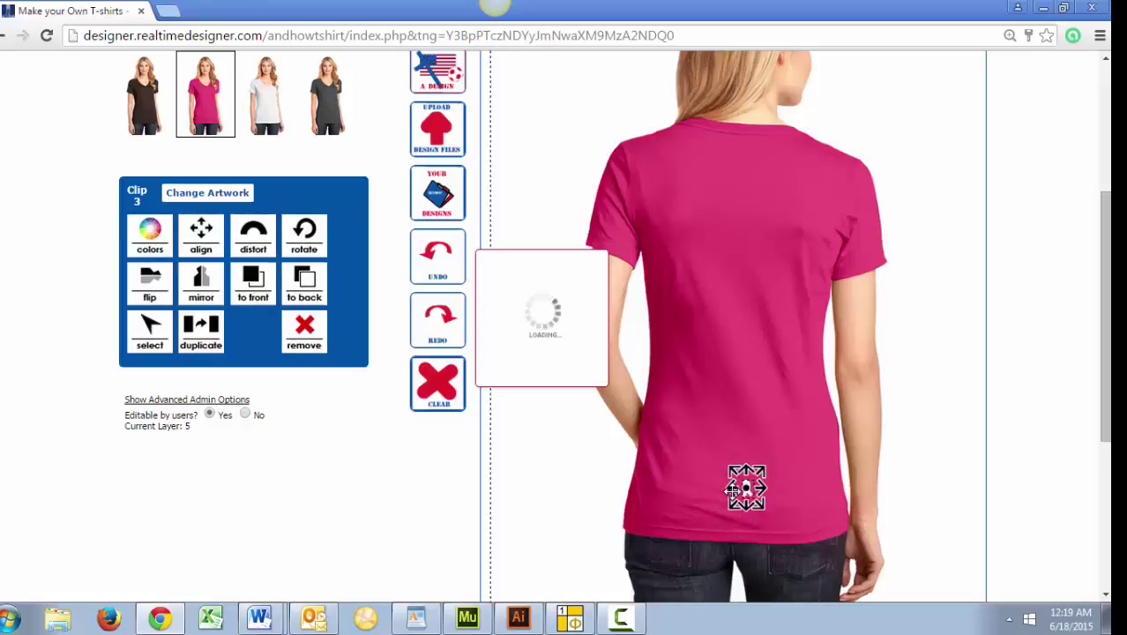
Step: Rotate the hem ribbon to 35 degrees using the 30° buttons and slider
click(306, 255)
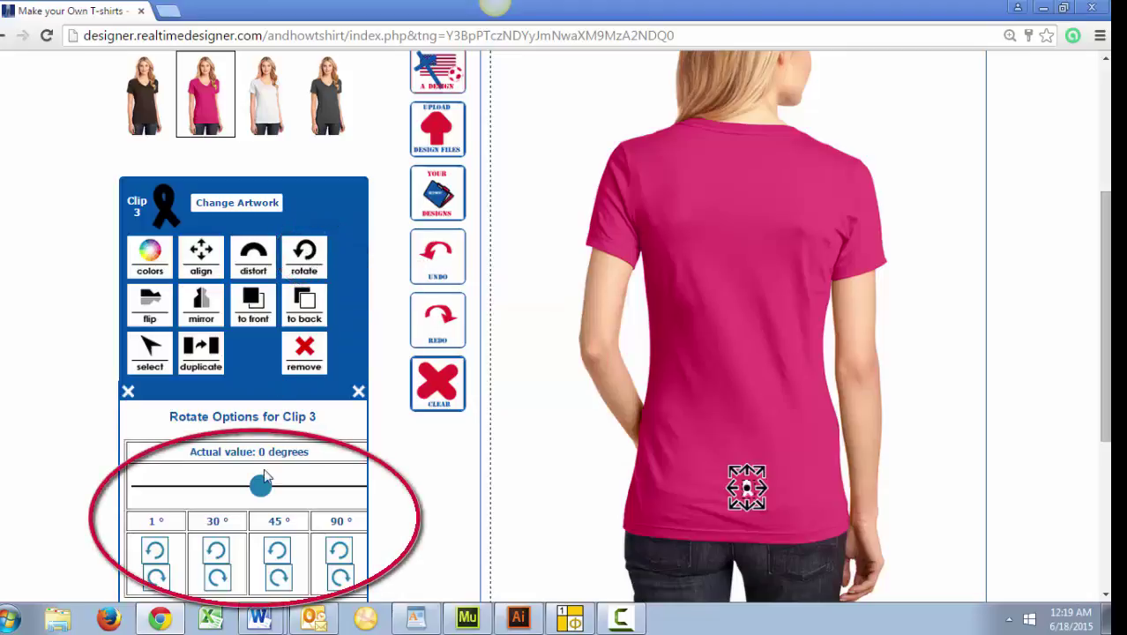
click(219, 553)
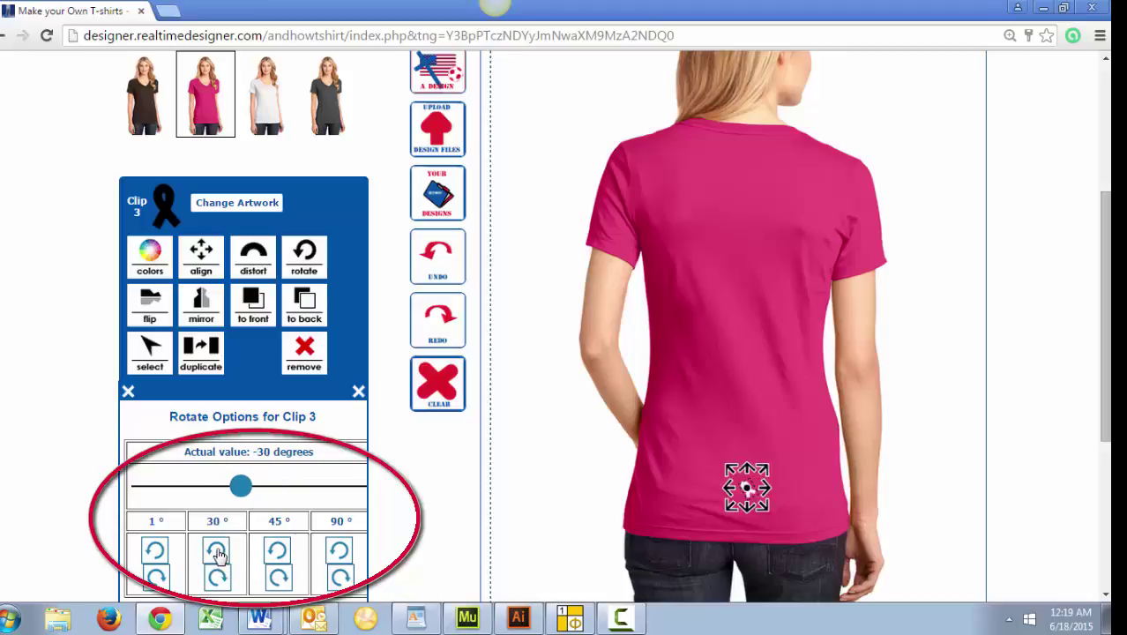
click(218, 578)
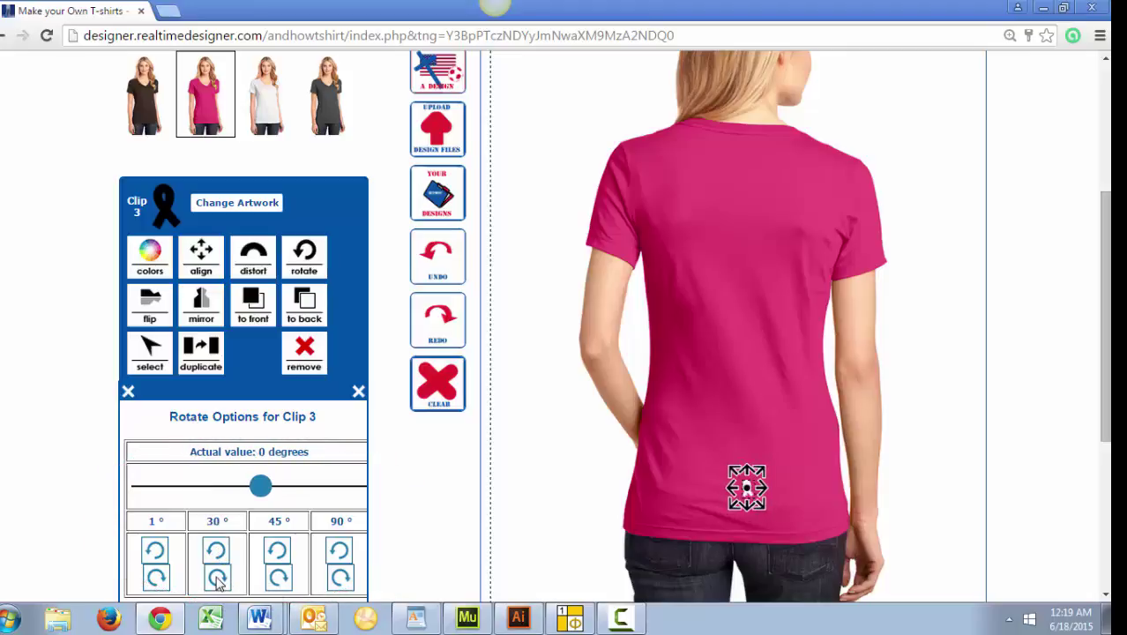
click(218, 579)
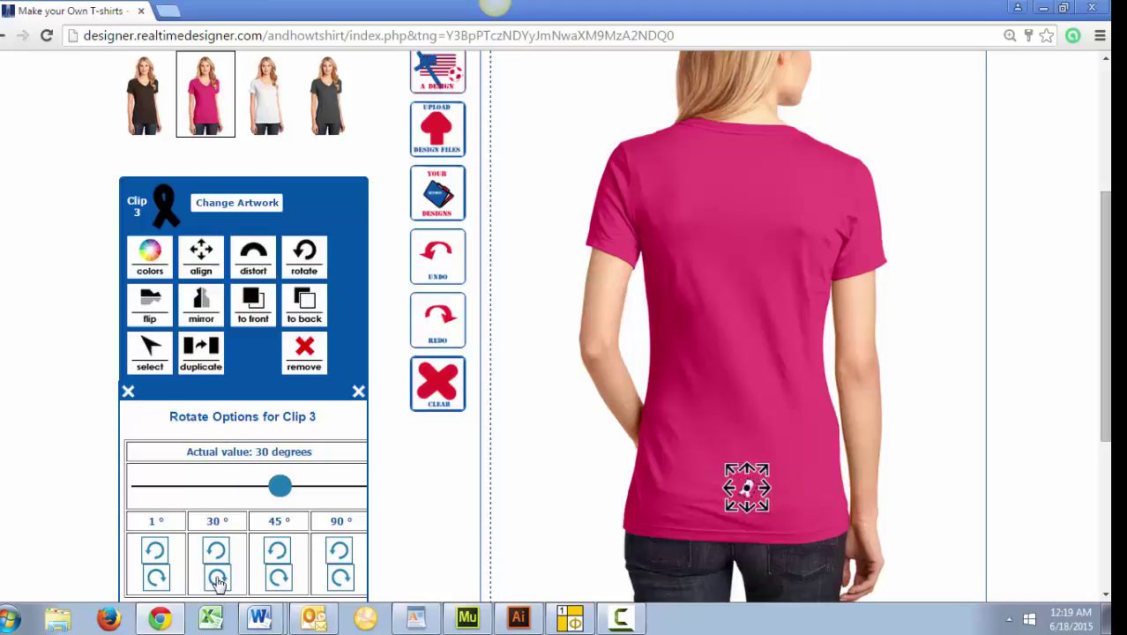
drag(279, 486, 282, 485)
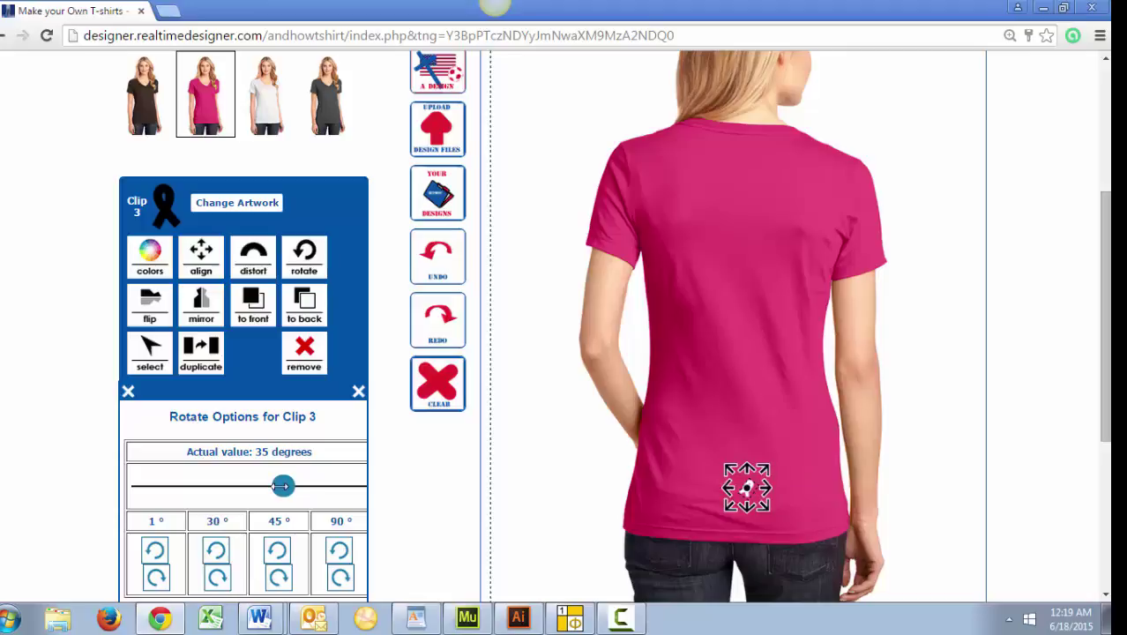
click(359, 393)
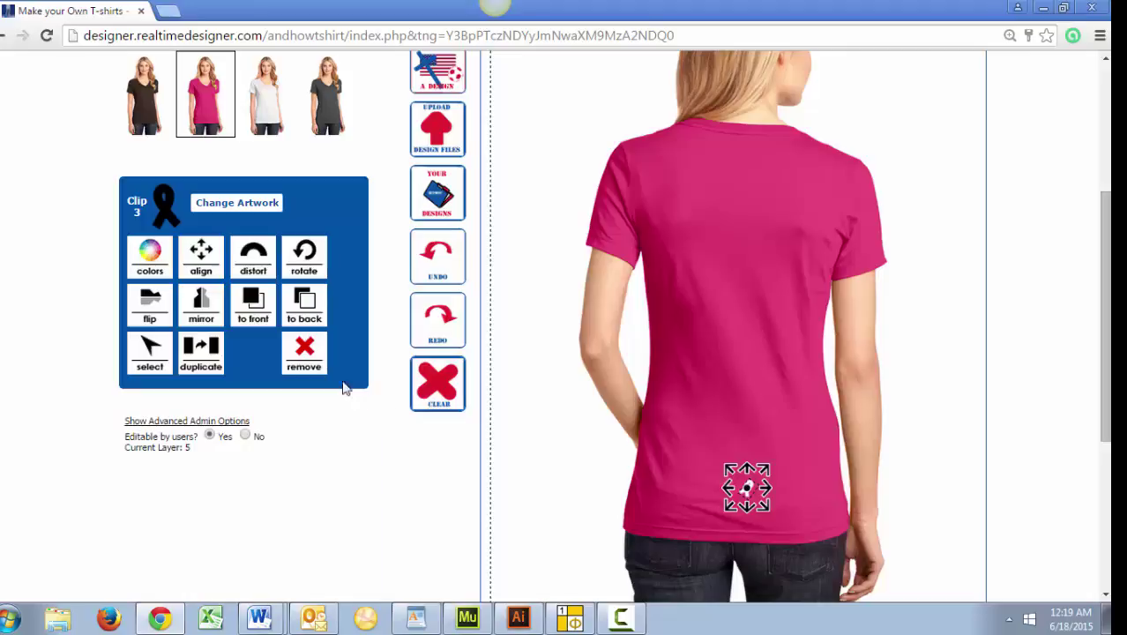
Step: Apply the Soft Pink colour swatch to the ribbon
click(147, 253)
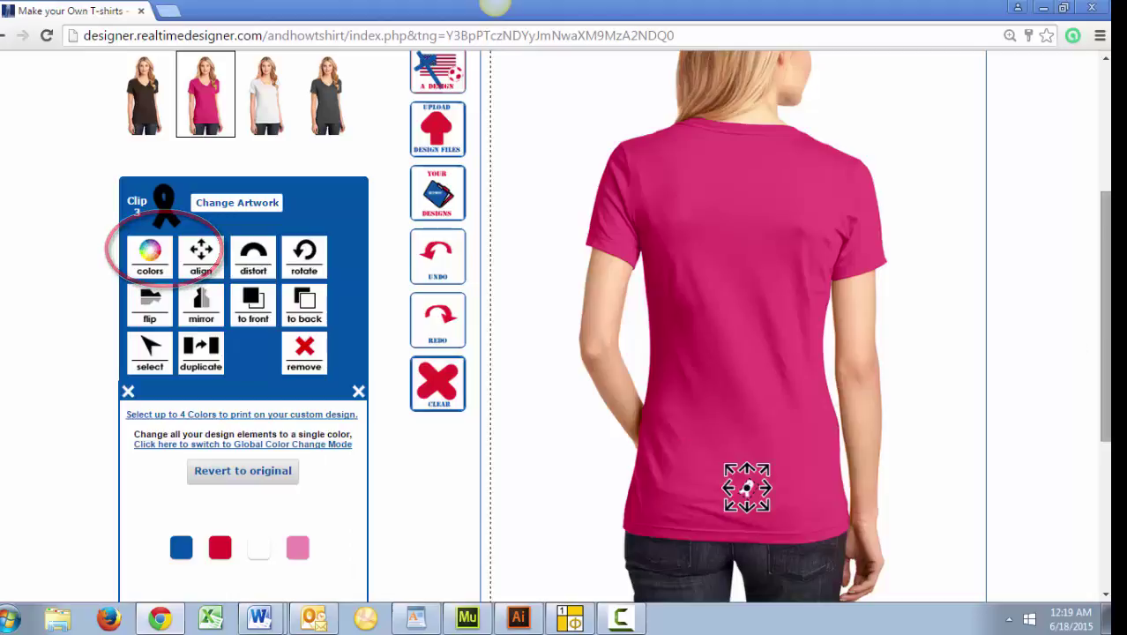
mouse_move(1108, 362)
mouse_down()
mouse_move(1102, 435)
mouse_move(1105, 414)
mouse_up()
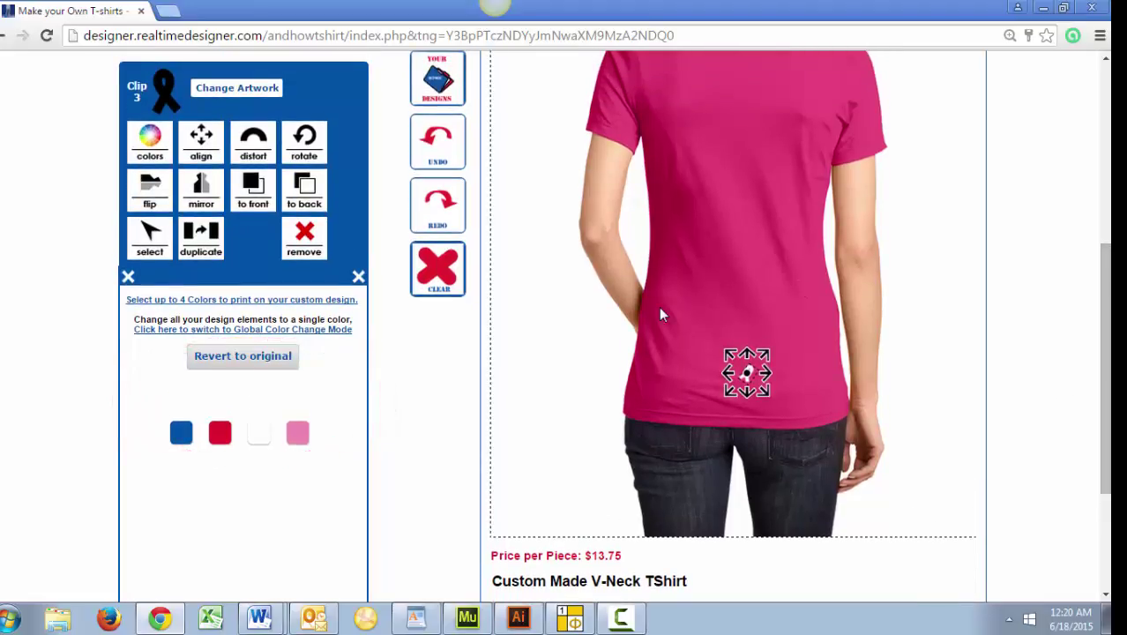
click(294, 431)
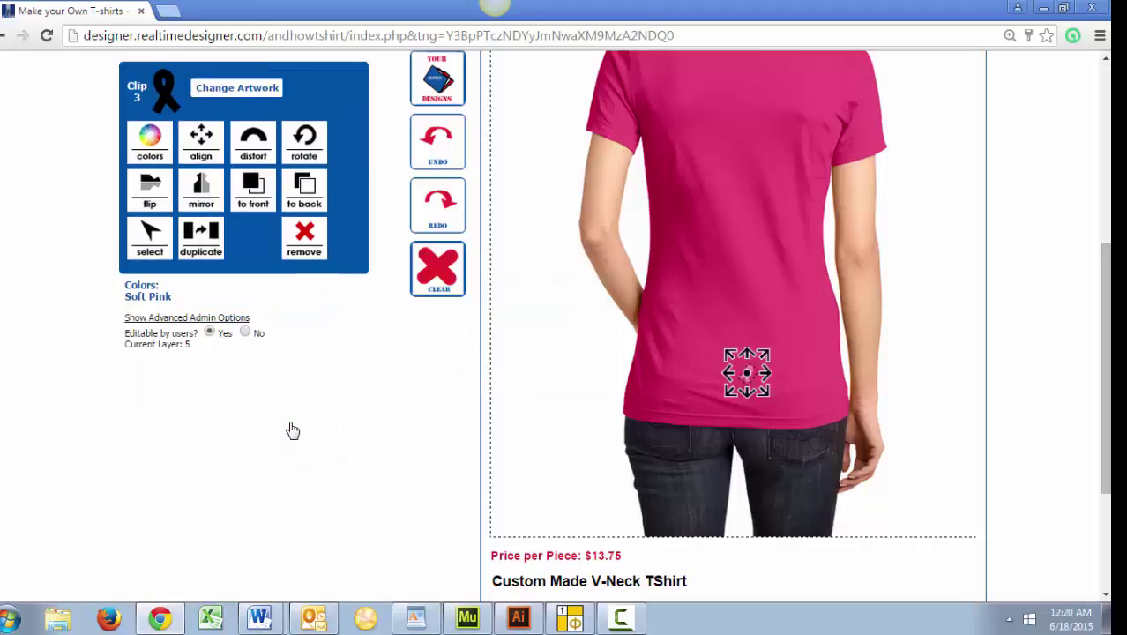
Step: Nudge the ribbon right, duplicate it, and slide the Clip 4 copy left
drag(747, 373, 766, 375)
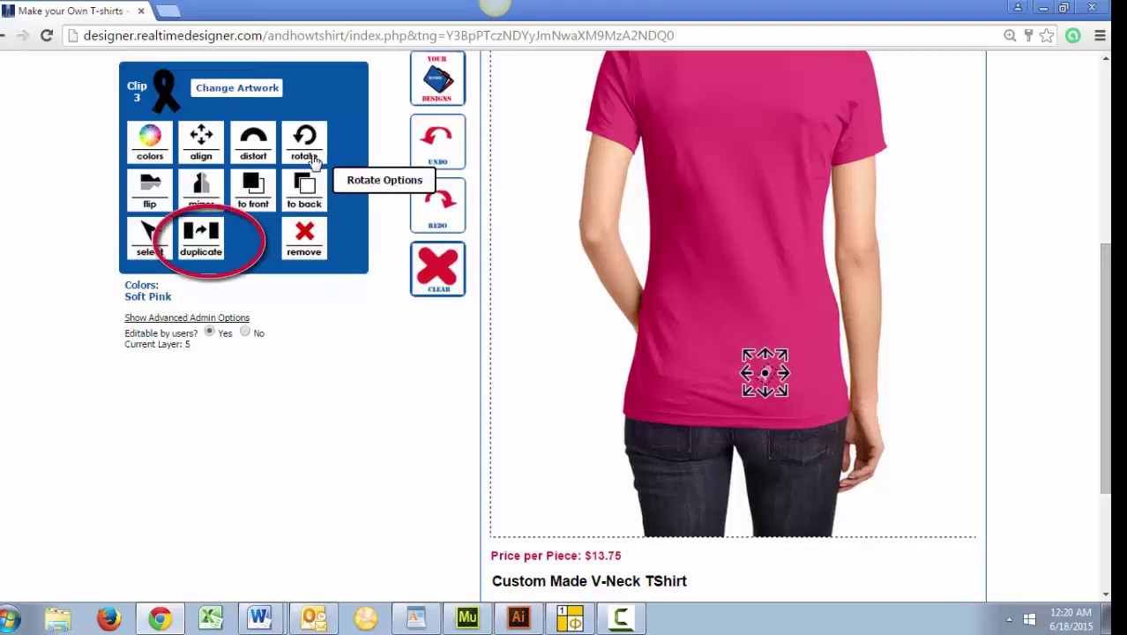
click(201, 243)
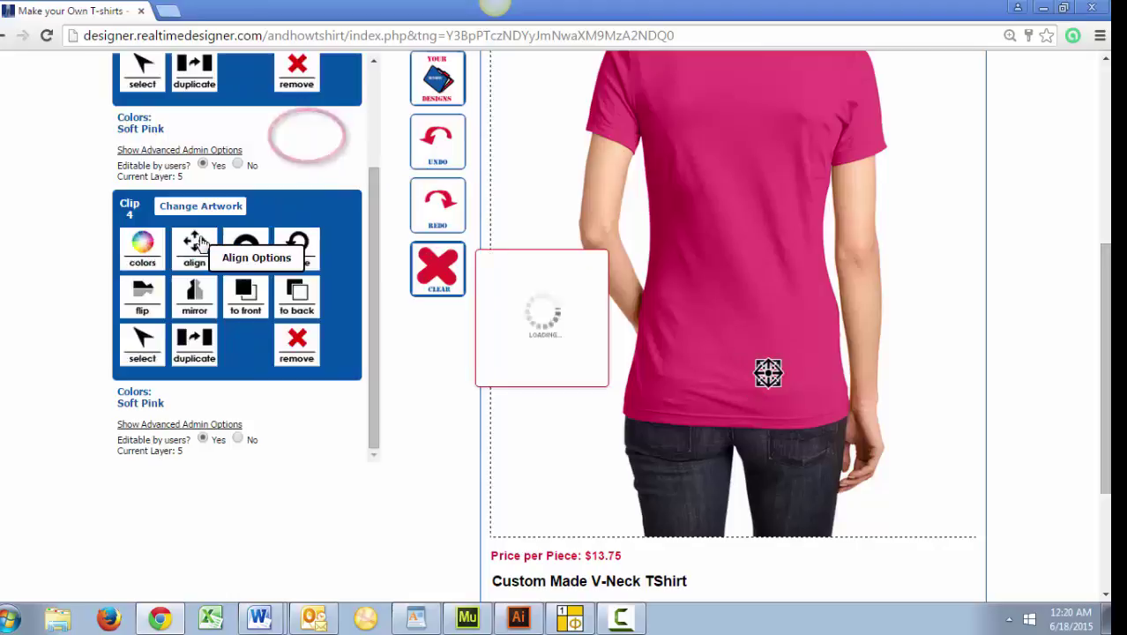
scroll(362, 307, down, 1)
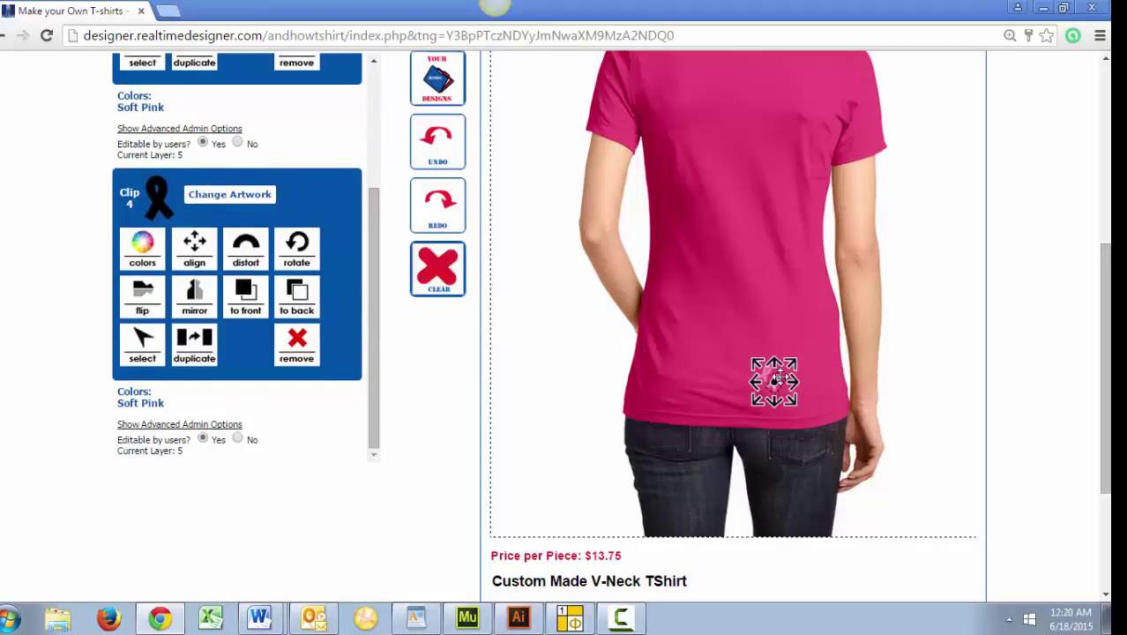
drag(782, 380, 728, 381)
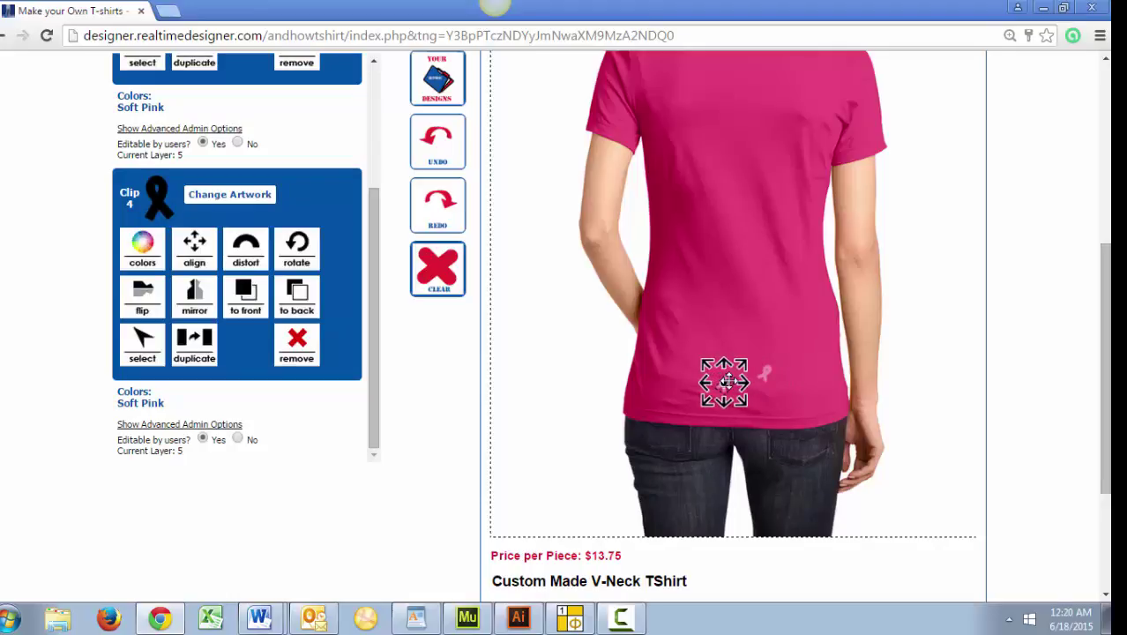
Step: Rotate the Clip 4 ribbon to -25 degrees, opposite the original
click(244, 300)
click(296, 249)
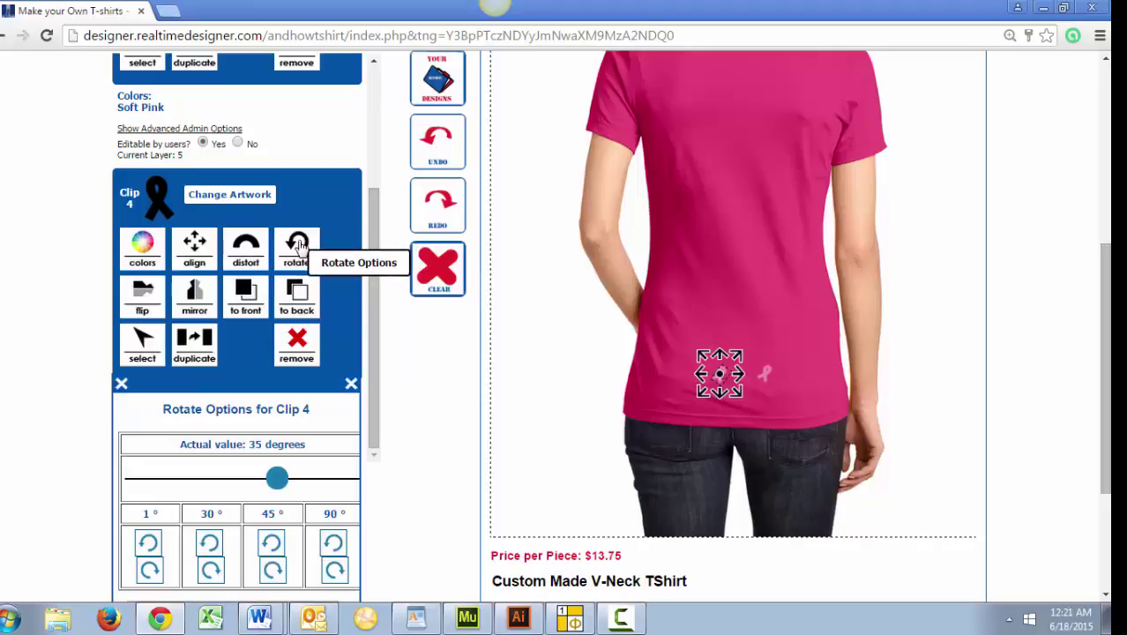
click(210, 547)
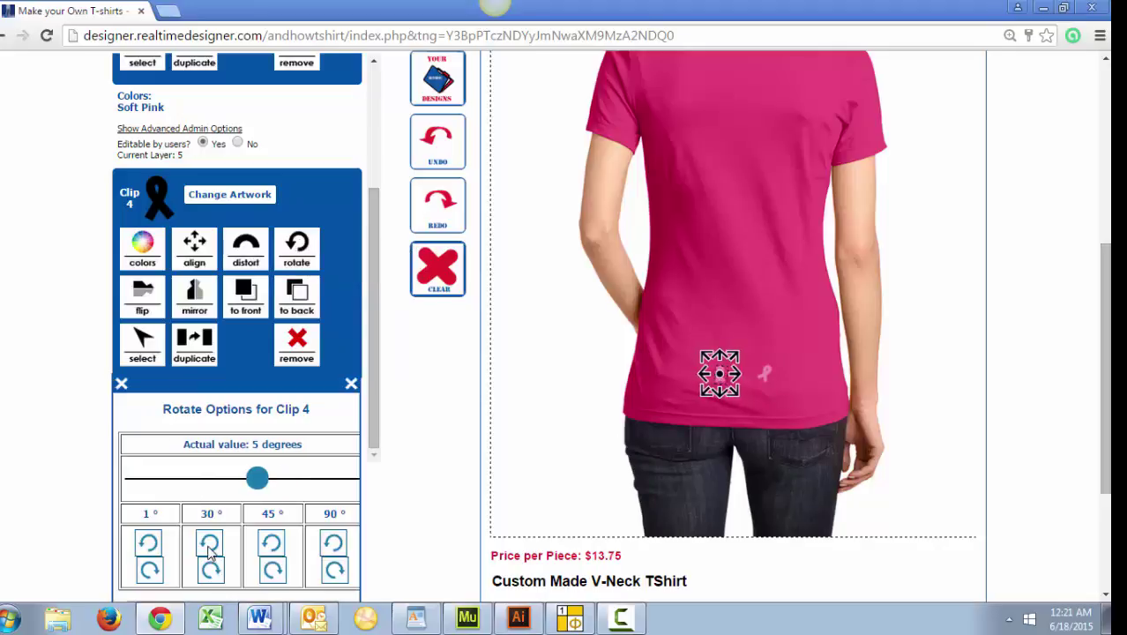
click(210, 547)
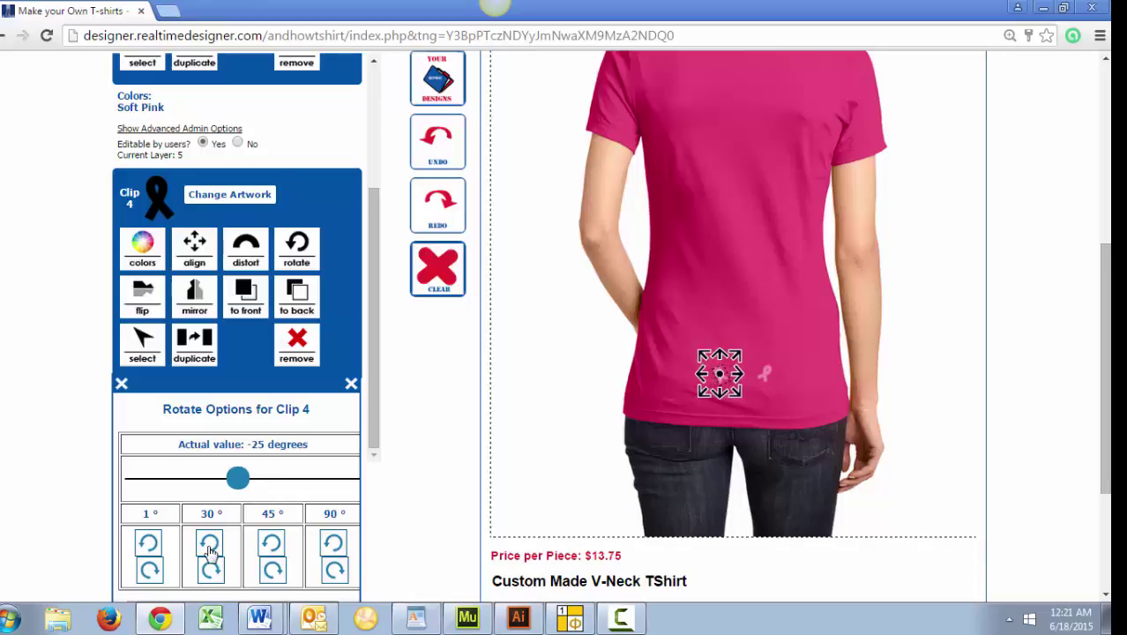